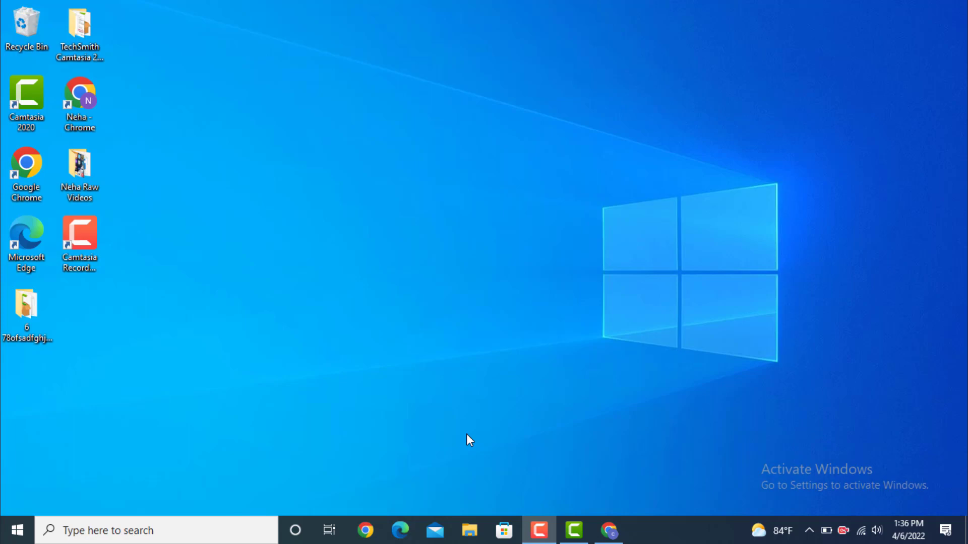
{"action": "left_click", "coordinate": [603, 532]}
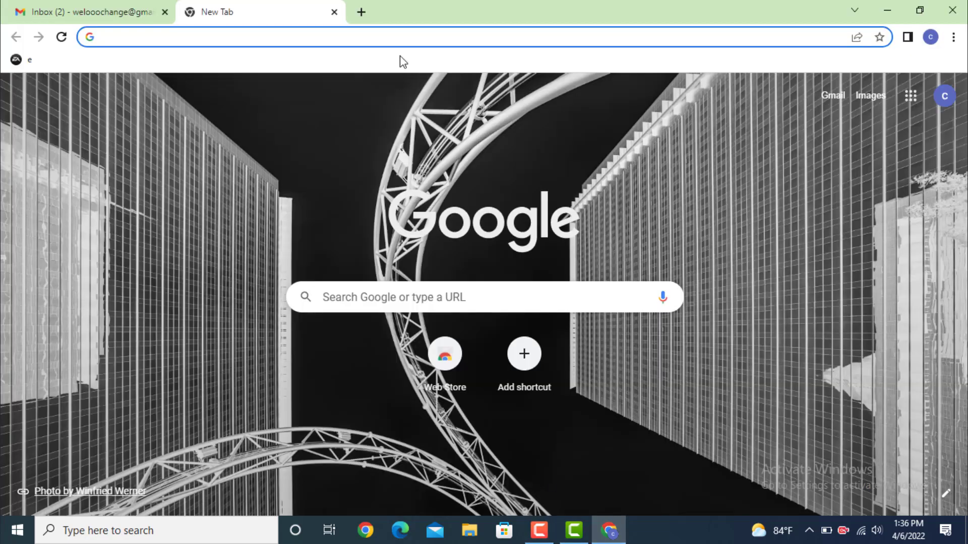
{"action": "left_click", "coordinate": [371, 34]}
{"action": "type", "text": "https://en.bandainamcoent.eu/"}
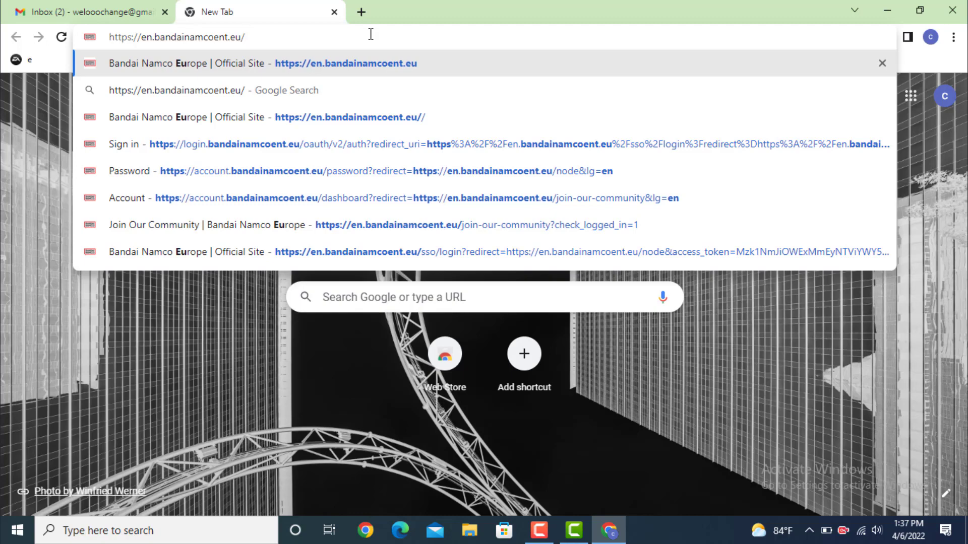
{"action": "key", "text": "Return"}
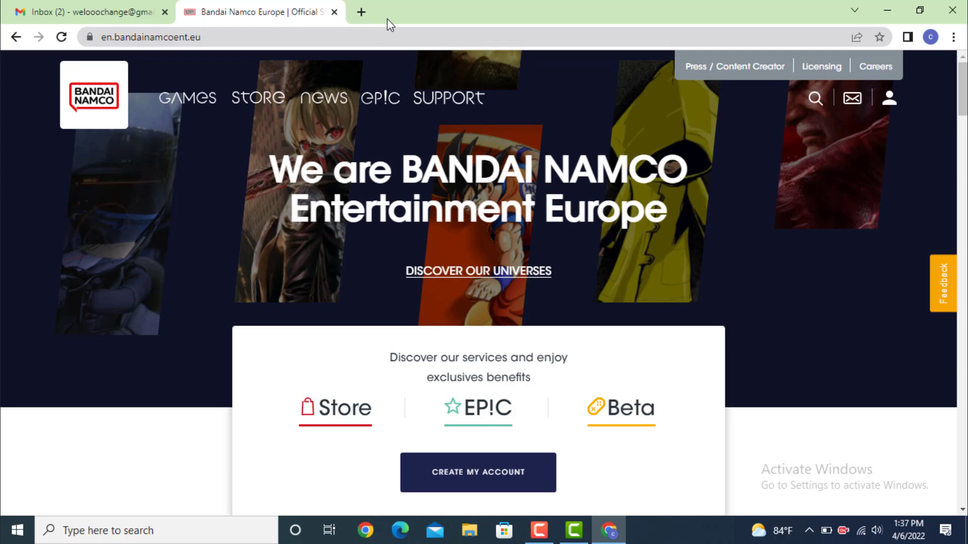
From the profile icon, reach sign-in and autofill the saved account email.
{"action": "left_click", "coordinate": [889, 102]}
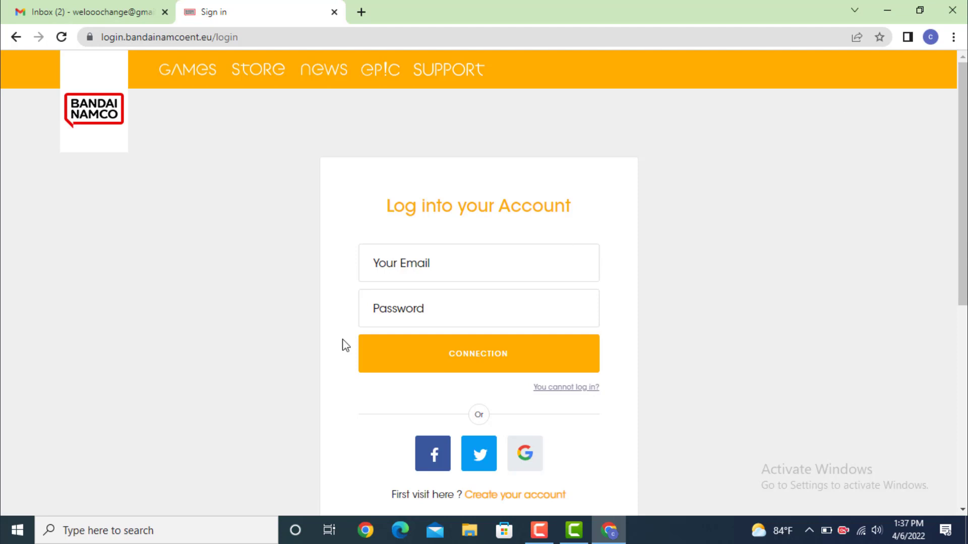
{"action": "left_click", "coordinate": [431, 264]}
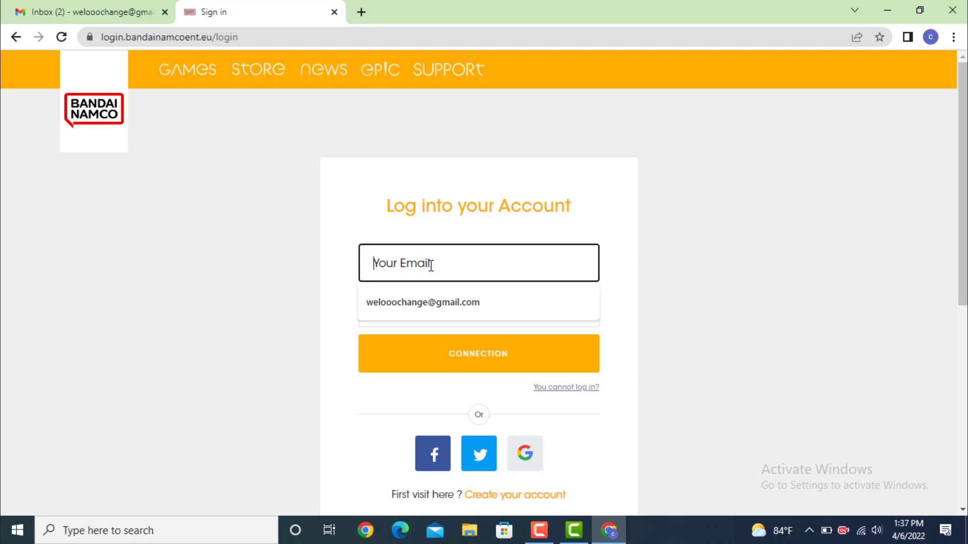
{"action": "left_click", "coordinate": [420, 303]}
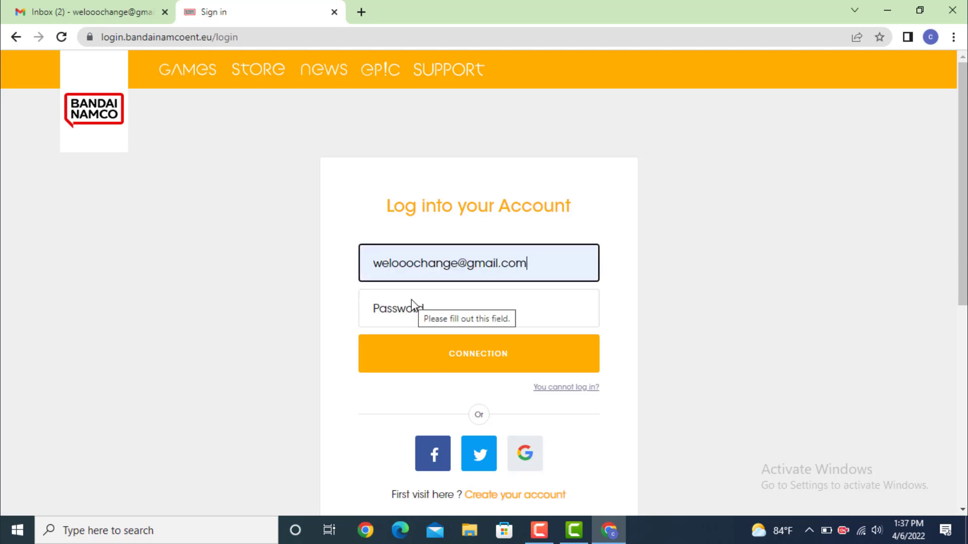
Via 'You cannot log in?', autofill the account email and request a password reset.
{"action": "left_click", "coordinate": [563, 393]}
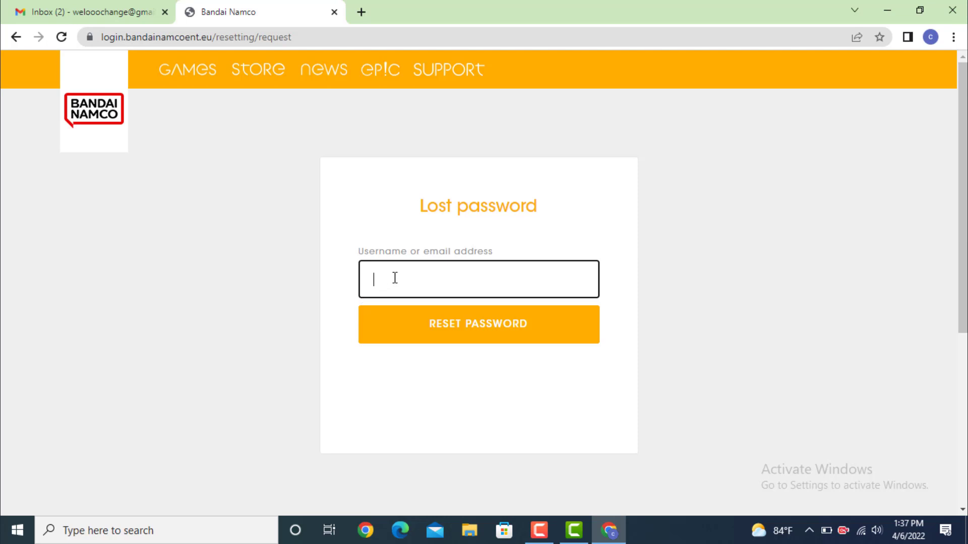
{"action": "left_click", "coordinate": [461, 325]}
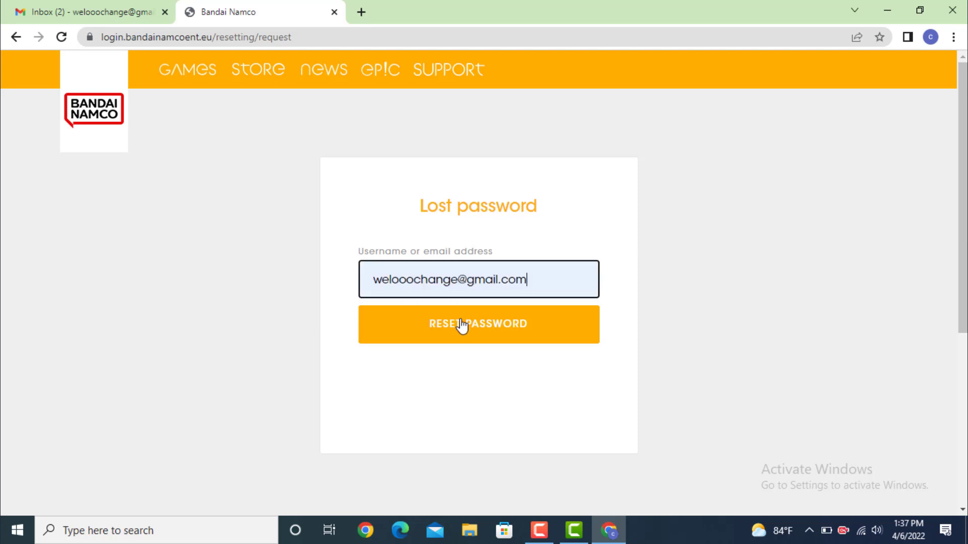
{"action": "left_click", "coordinate": [461, 326]}
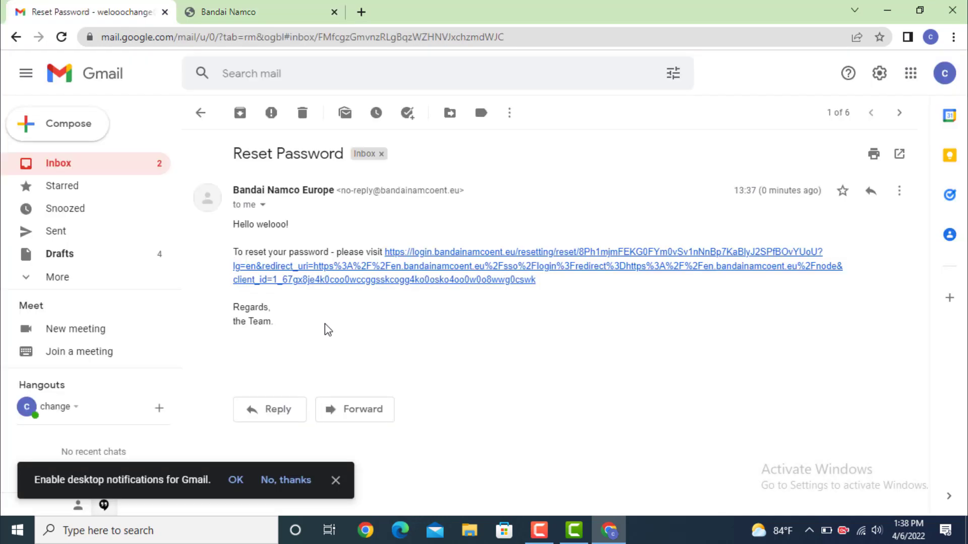
Follow the reset link, enter the new password in both fields and submit it.
{"action": "left_click", "coordinate": [447, 257]}
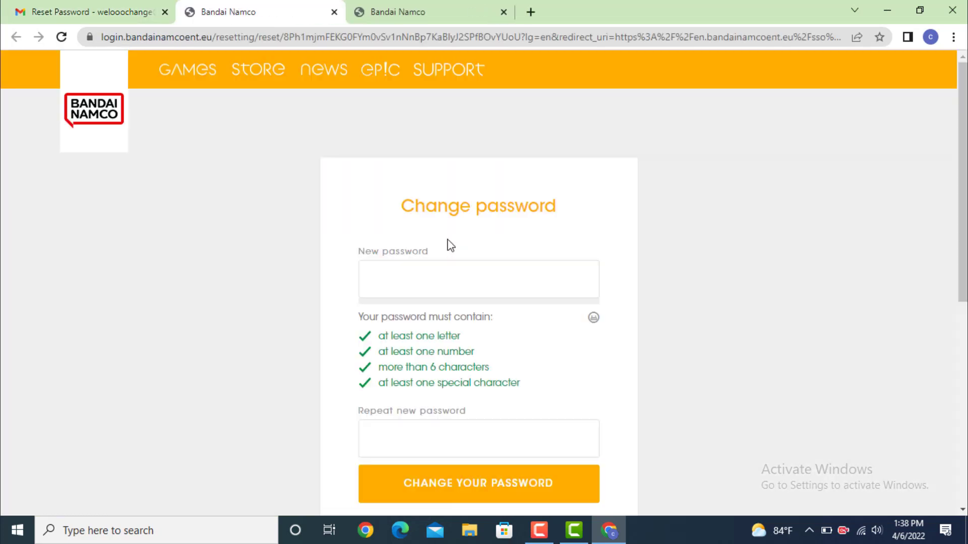
{"action": "left_click", "coordinate": [407, 289]}
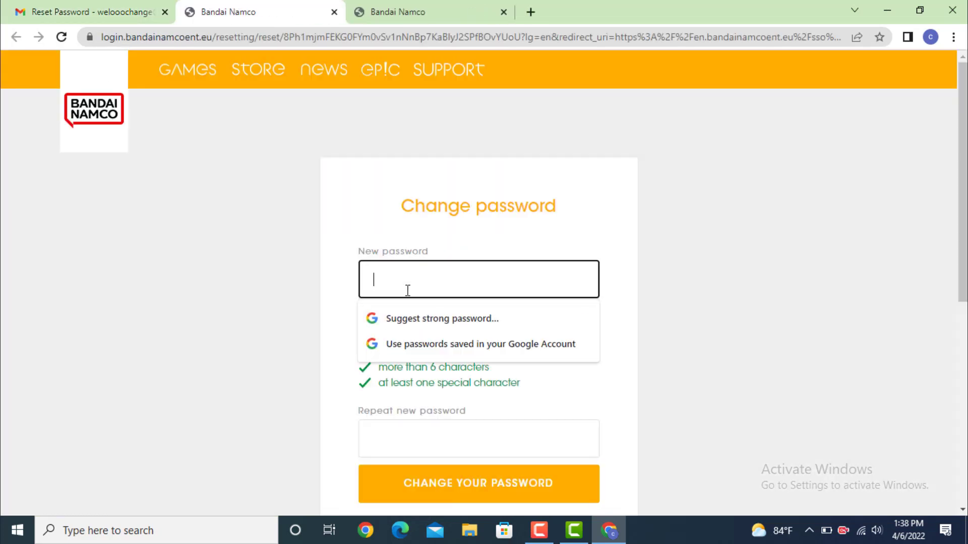
{"action": "key", "text": "ctrl+v"}
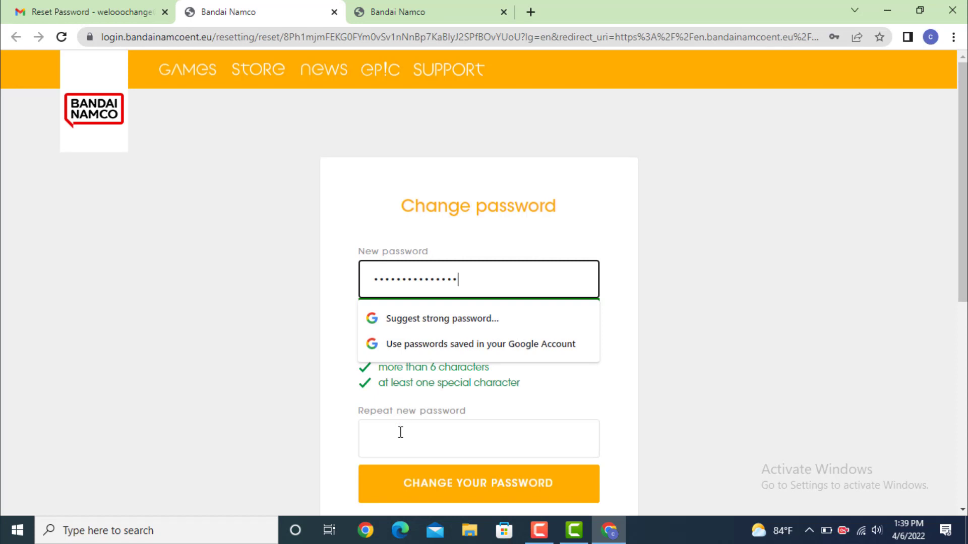
{"action": "left_click", "coordinate": [400, 432]}
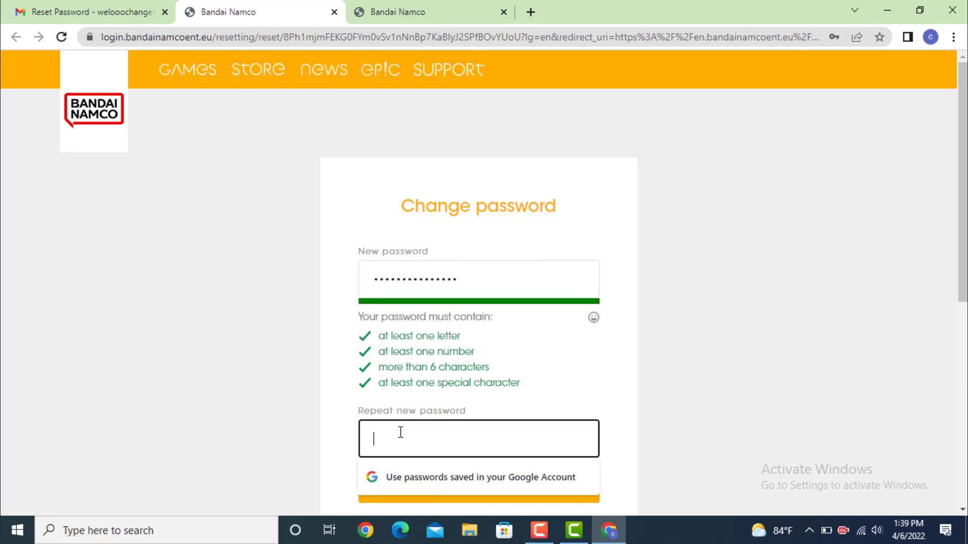
{"action": "key", "text": "ctrl+v"}
{"action": "scroll", "coordinate": [460, 410], "scroll_direction": "down", "scroll_amount": 1}
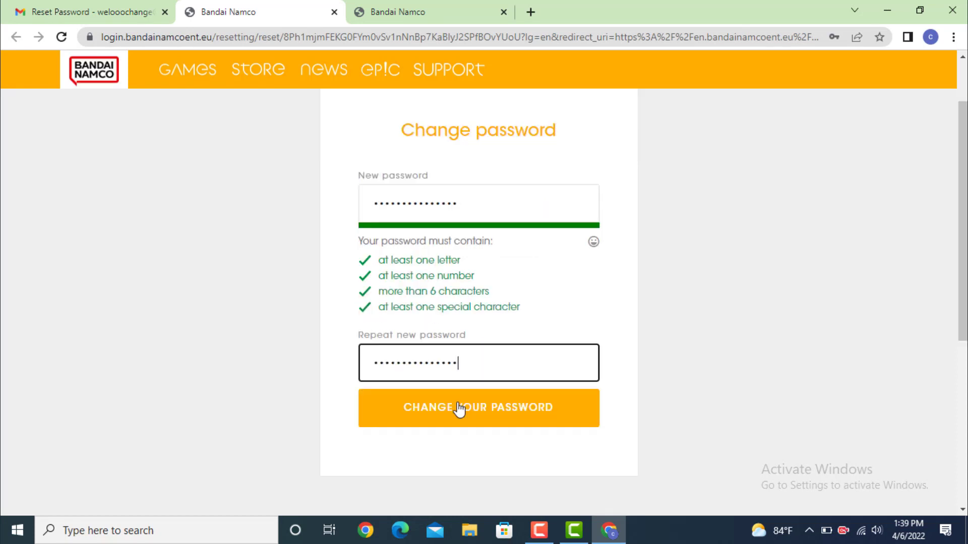
{"action": "left_click", "coordinate": [458, 409]}
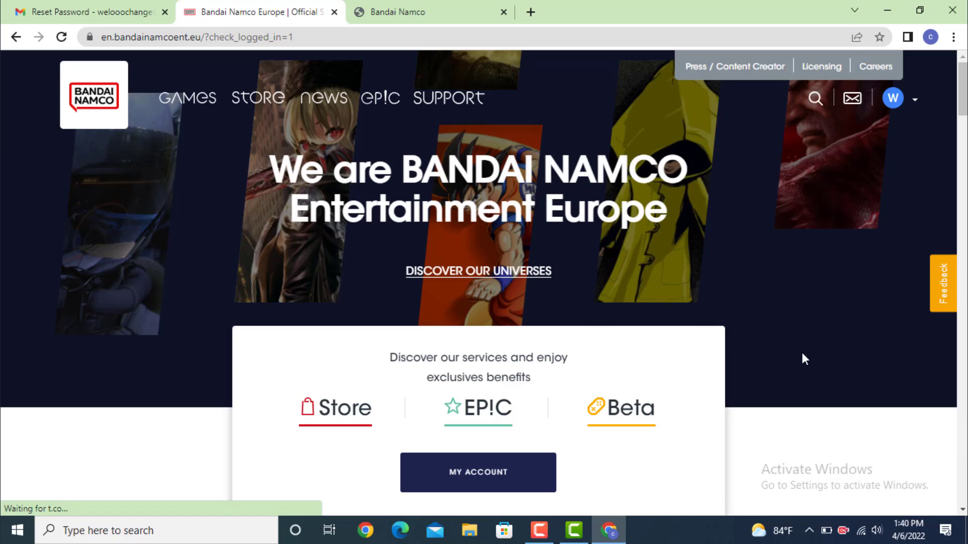